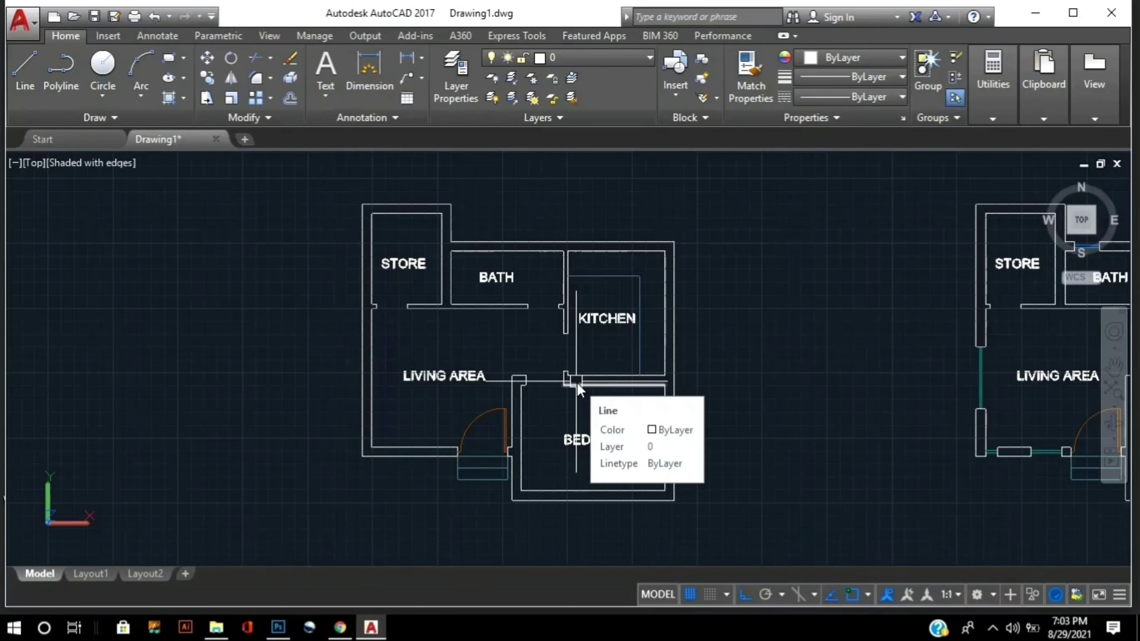
Drag the stray vertical line rightward out of the BED ROOM.
{"action": "left_click_drag", "start_coordinate": [577, 383], "coordinate": [638, 396]}
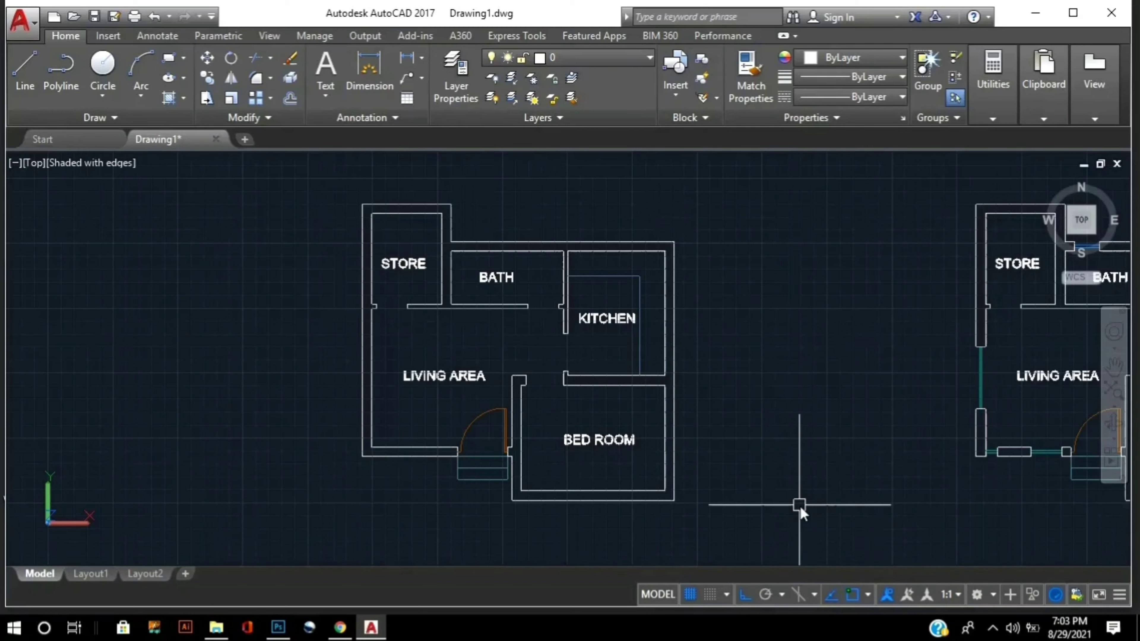
Create a closed boundary polyline with BO by picking a point inside the wall thickness.
{"action": "type", "text": "B"}
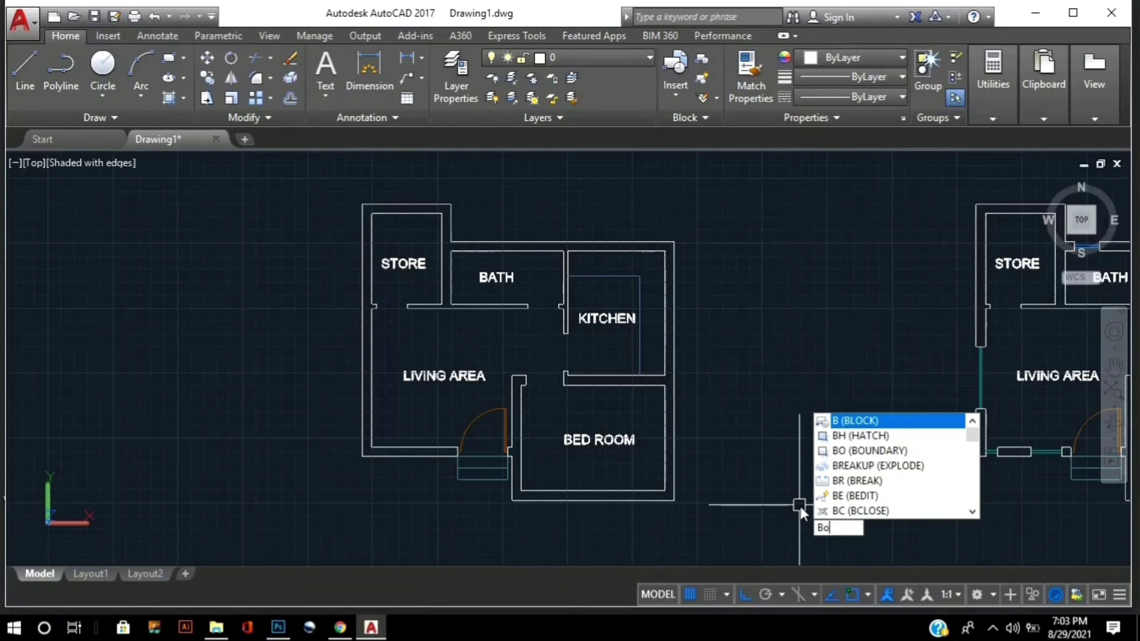
{"action": "type", "text": "O"}
{"action": "key", "text": "Return"}
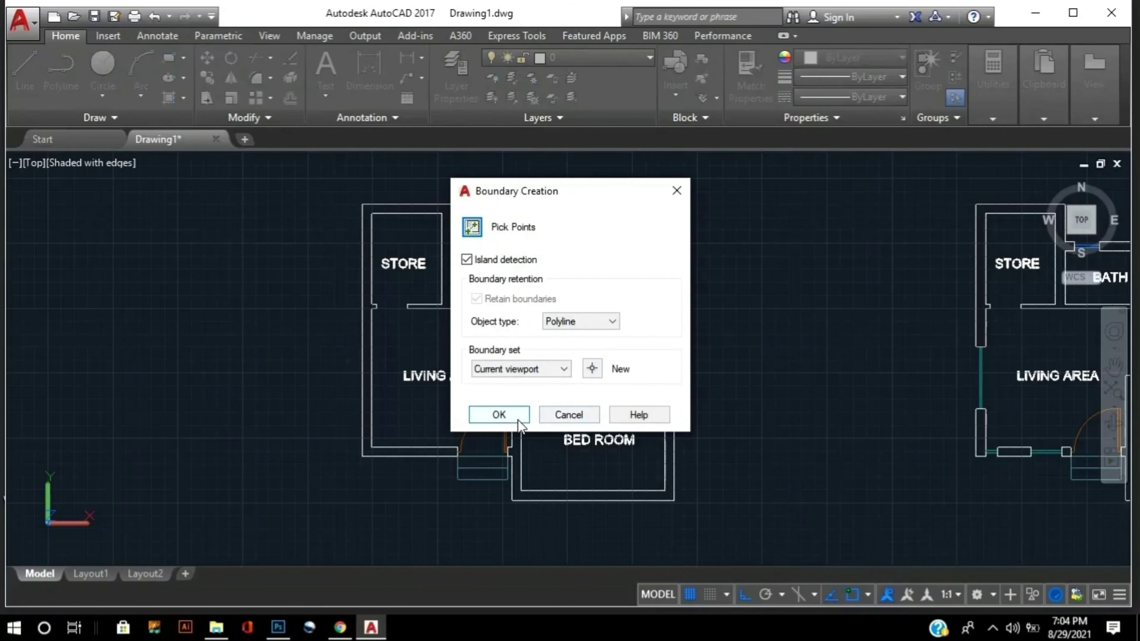
{"action": "left_click", "coordinate": [513, 419]}
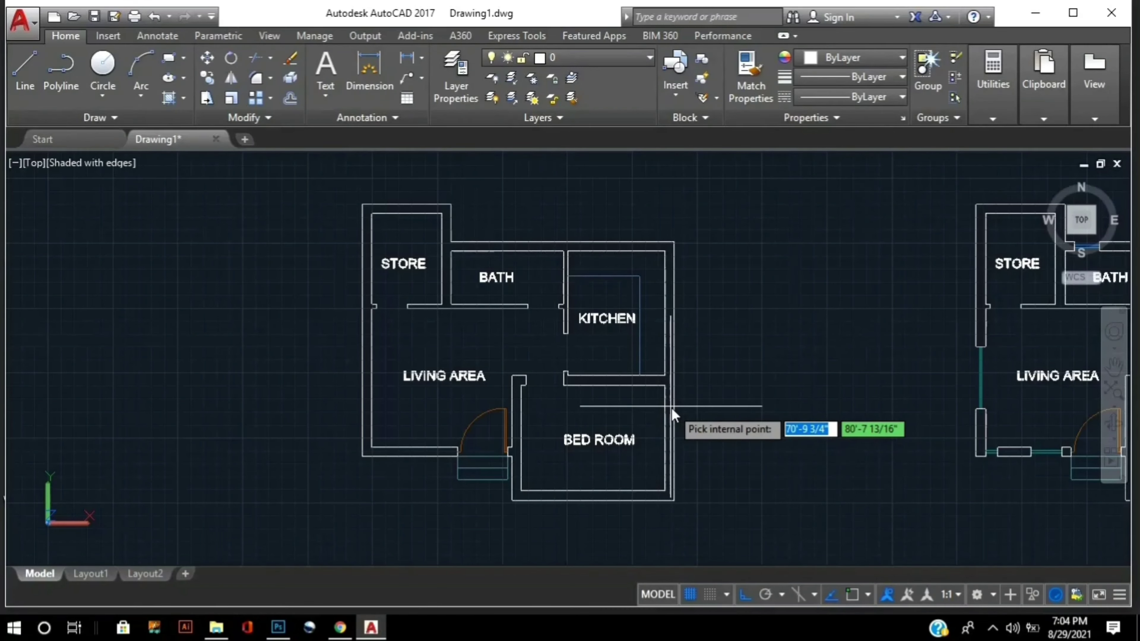
{"action": "left_click", "coordinate": [672, 414]}
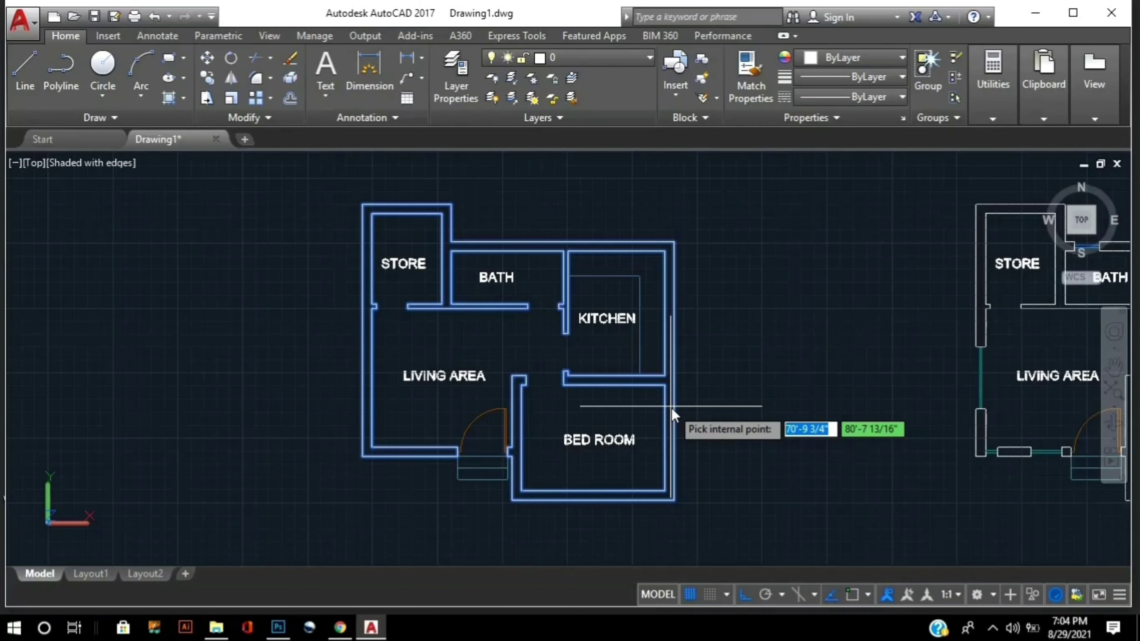
{"action": "key", "text": "Return"}
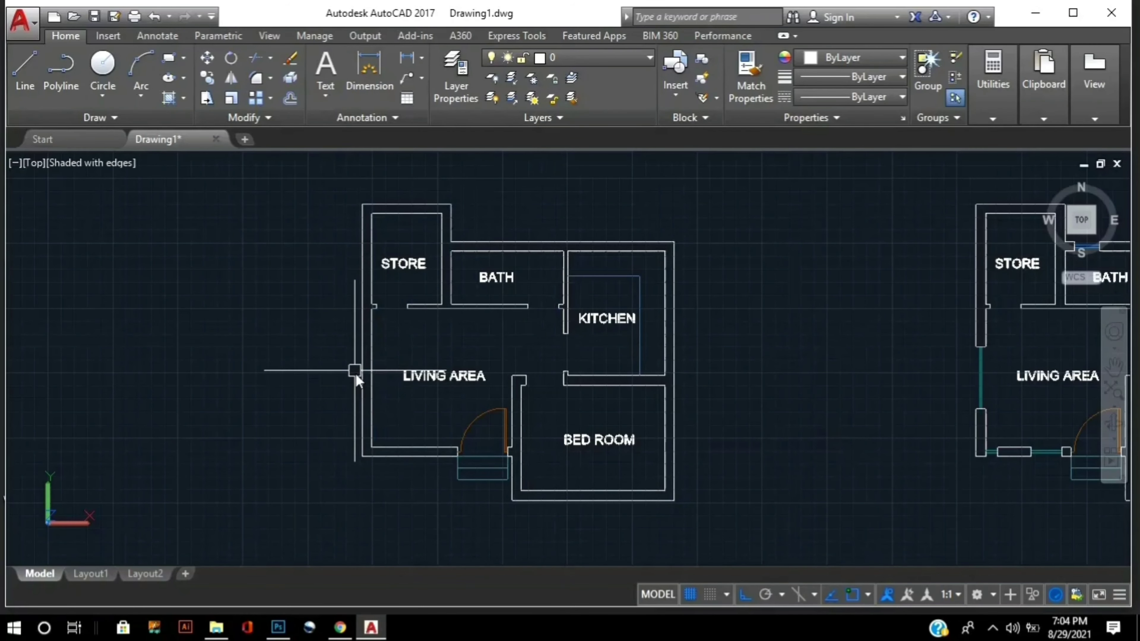
{"action": "scroll", "coordinate": [340, 359], "scroll_direction": "down", "scroll_amount": 2}
Orbit the floor plan from the flat top view into a tilted isometric 3D angle.
{"action": "scroll", "coordinate": [340, 358], "scroll_direction": "up", "scroll_amount": 1}
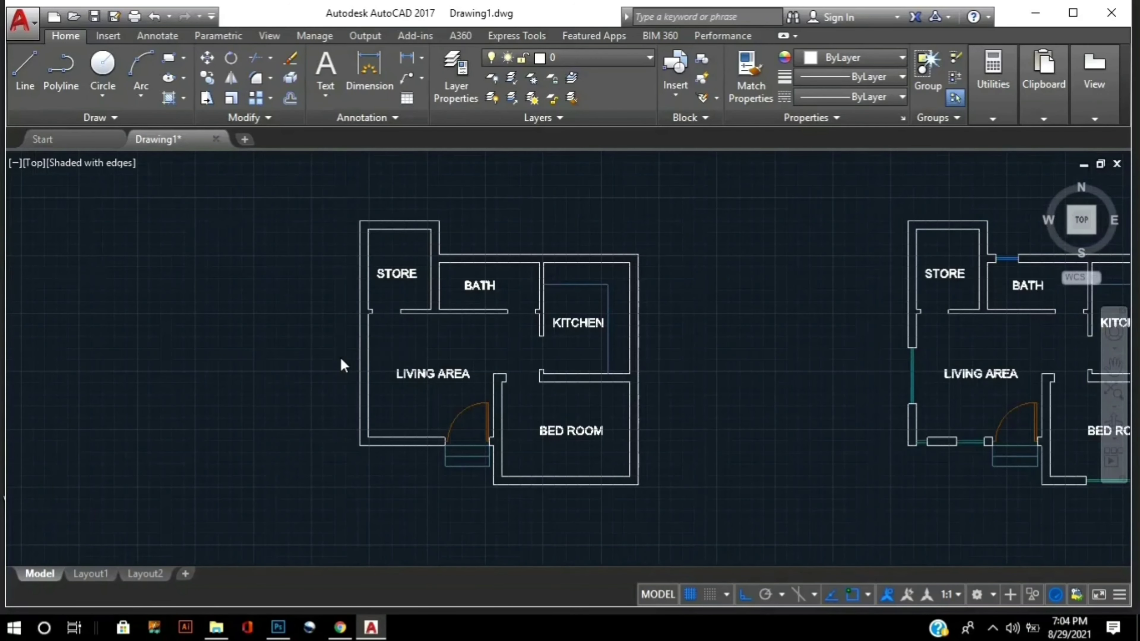
{"action": "scroll", "coordinate": [341, 358], "scroll_direction": "up", "scroll_amount": 2}
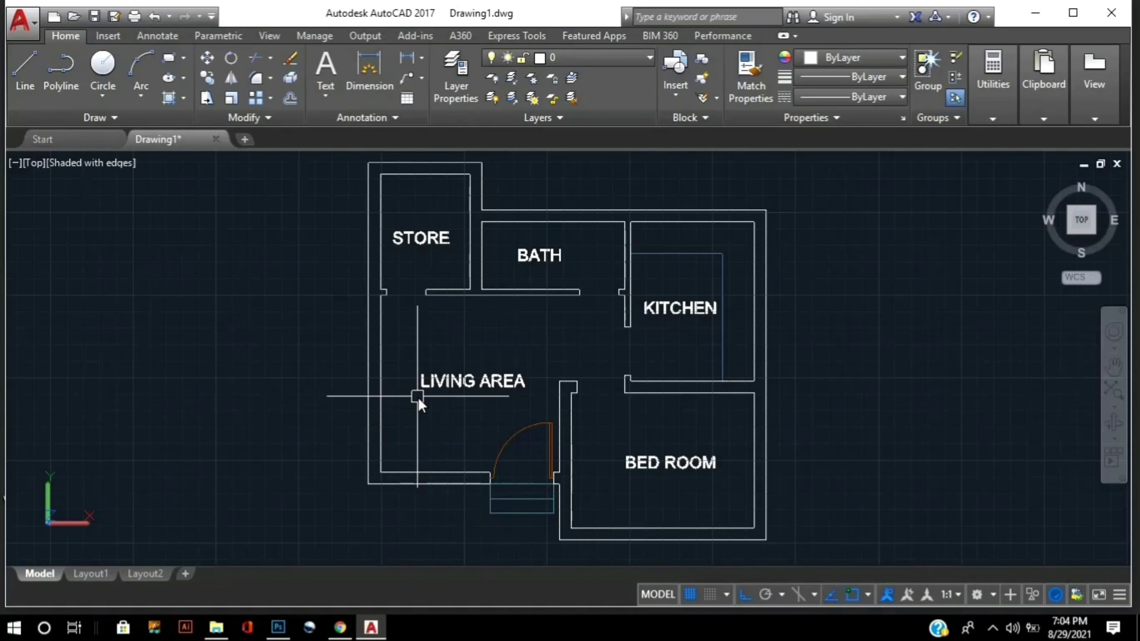
{"action": "type", "text": "I"}
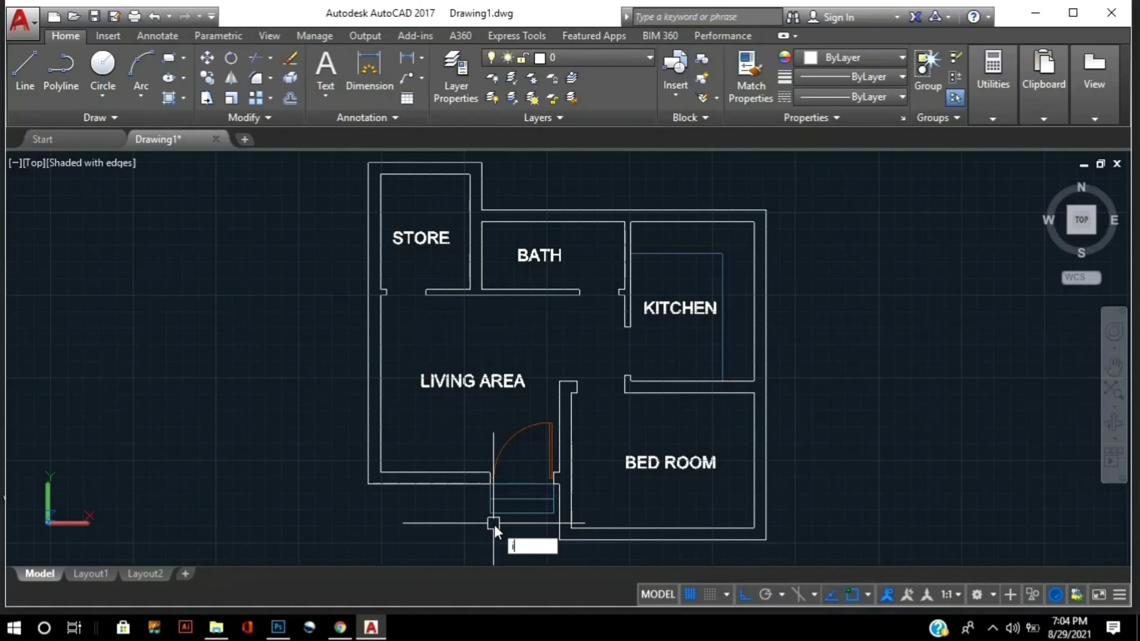
{"action": "type", "text": "So"}
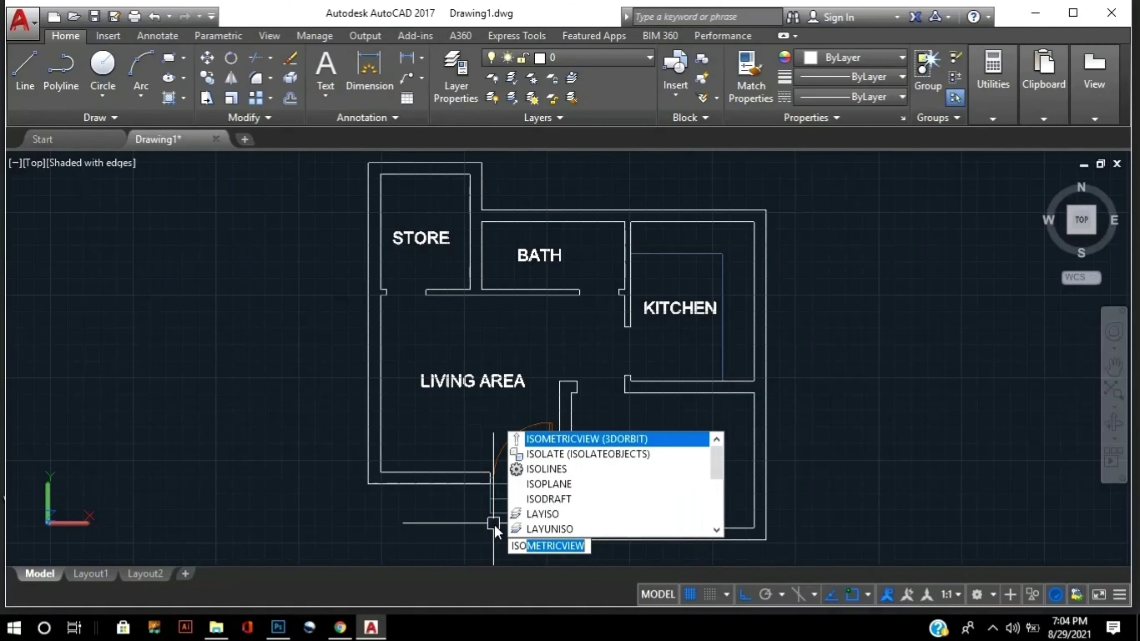
{"action": "key", "text": "Return"}
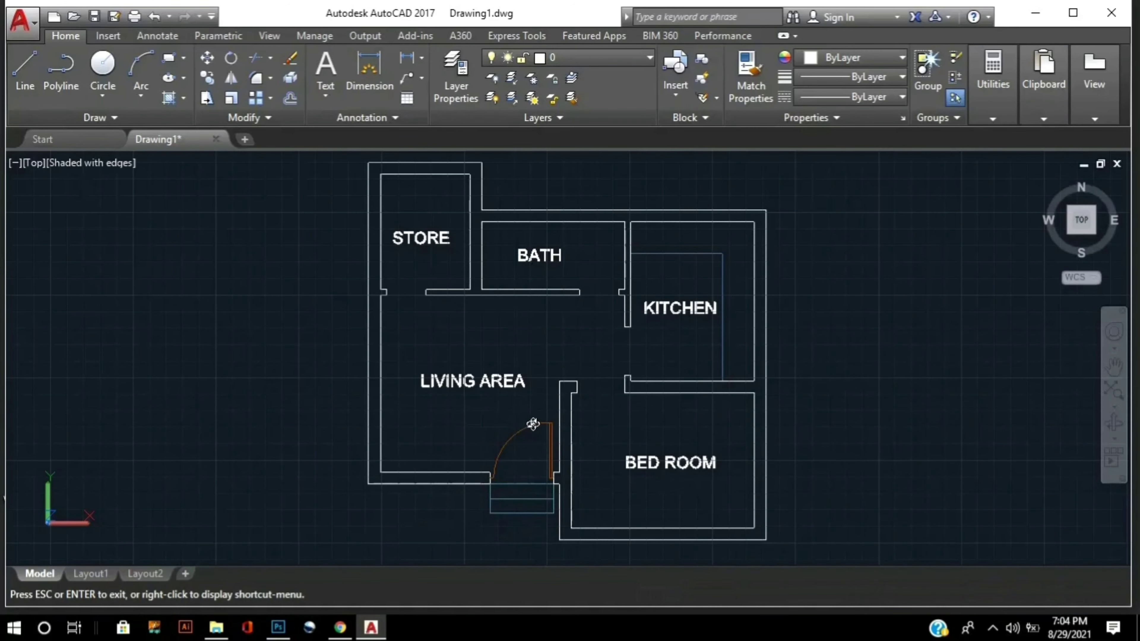
{"action": "mouse_move", "coordinate": [552, 443]}
{"action": "left_mouse_down"}
{"action": "mouse_move", "coordinate": [580, 403]}
{"action": "mouse_move", "coordinate": [536, 343]}
{"action": "mouse_move", "coordinate": [525, 368]}
{"action": "mouse_move", "coordinate": [533, 359]}
{"action": "left_mouse_up"}
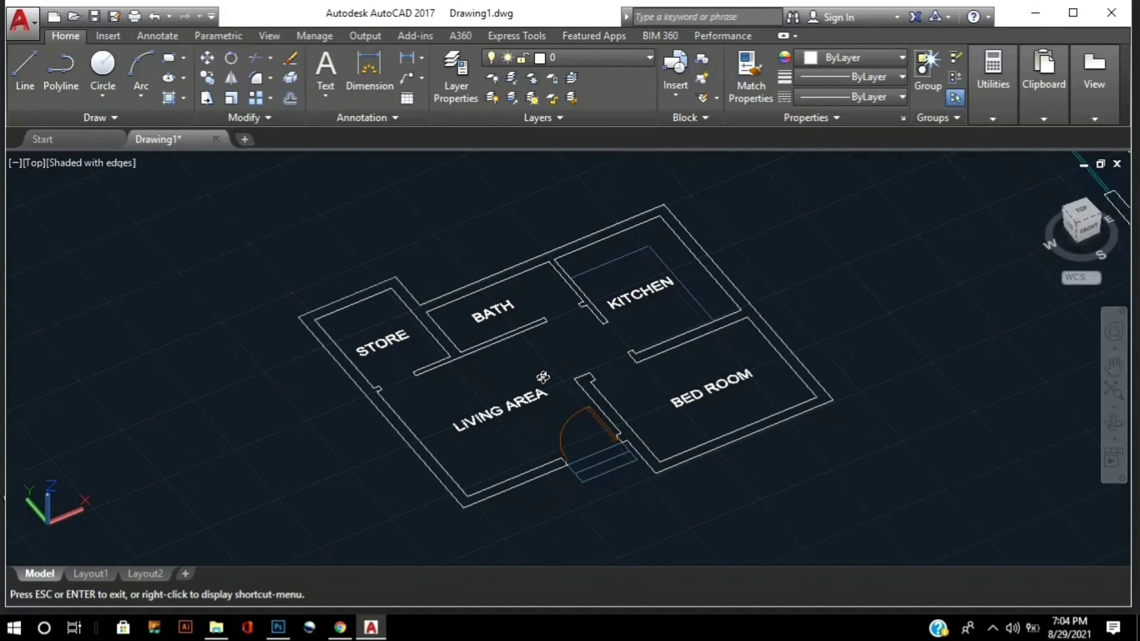
{"action": "key", "text": "Escape"}
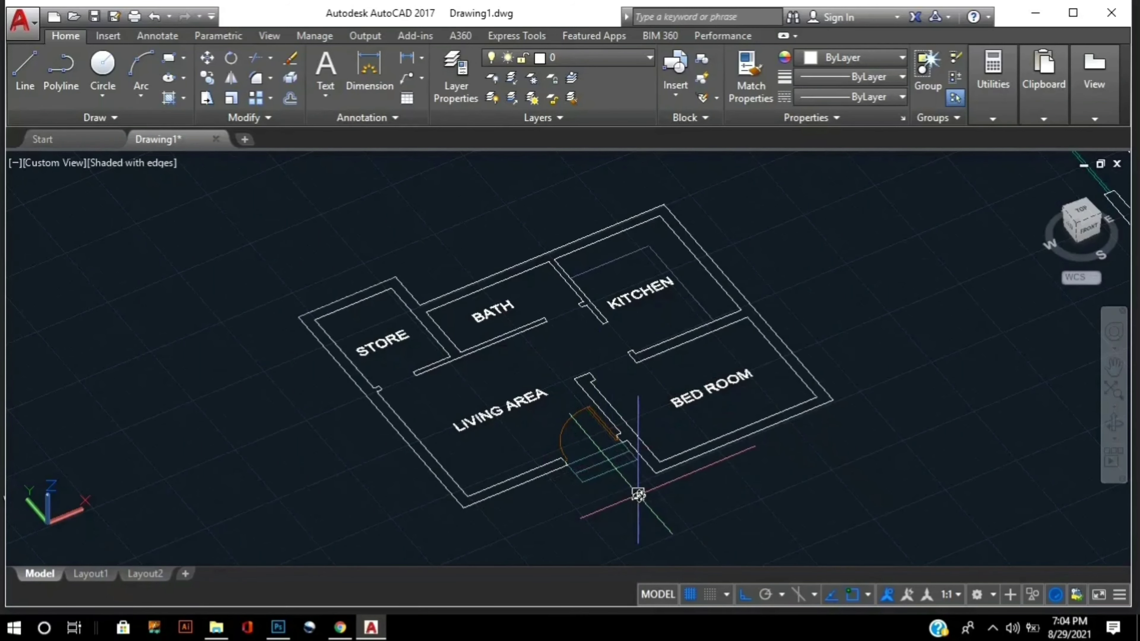
Extrude the wall boundary polyline upward 10' into solid grey 3D walls.
{"action": "type", "text": "E"}
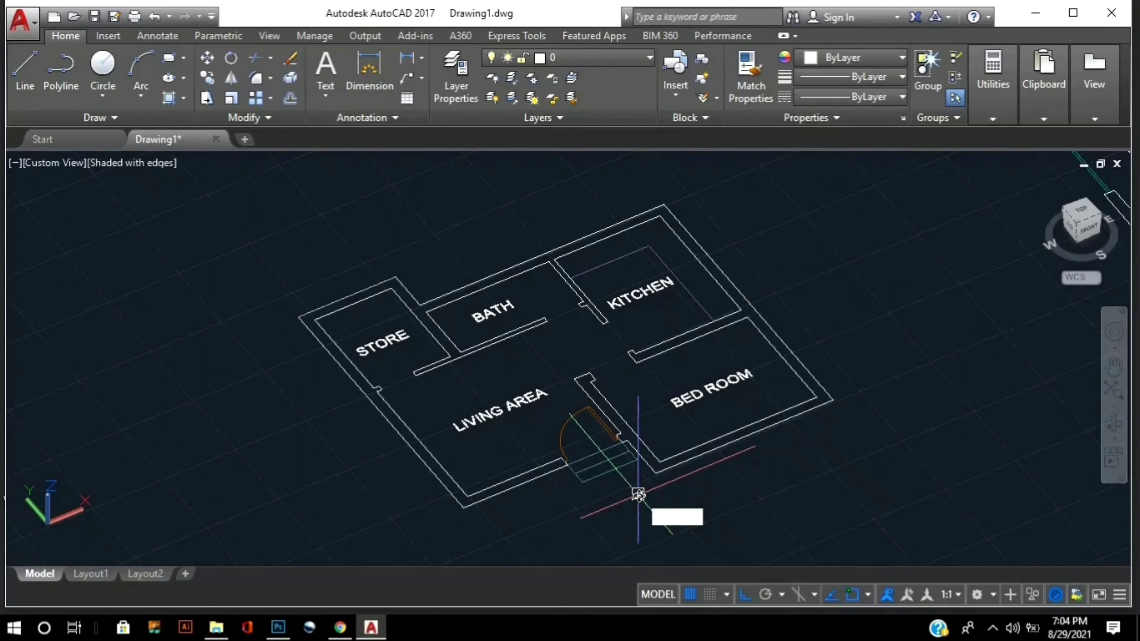
{"action": "type", "text": "XT"}
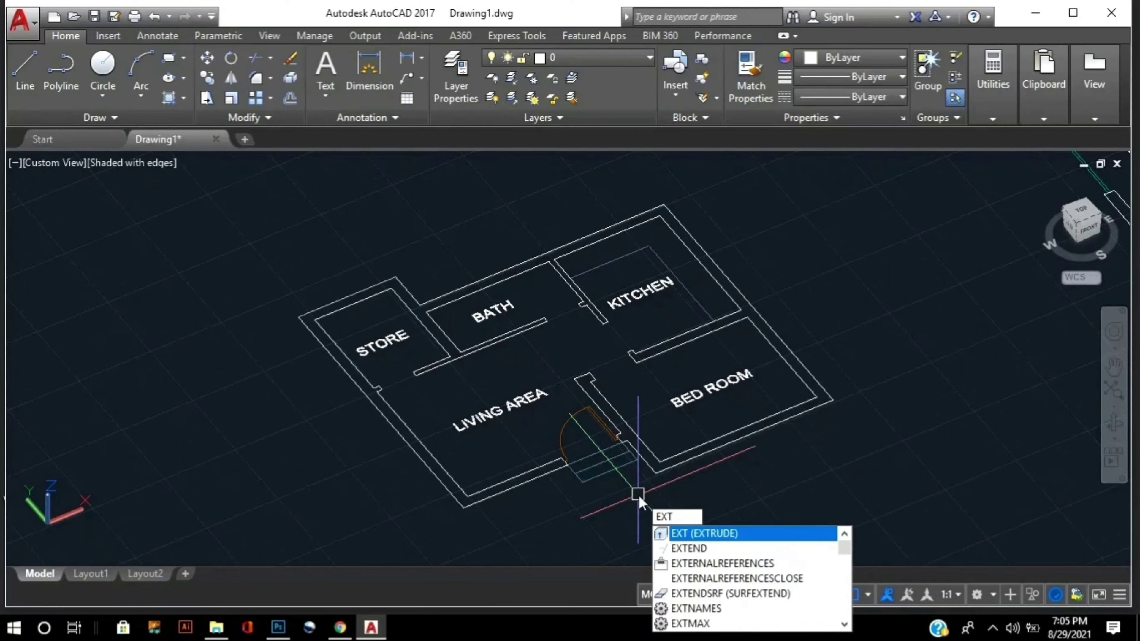
{"action": "key", "text": "Return"}
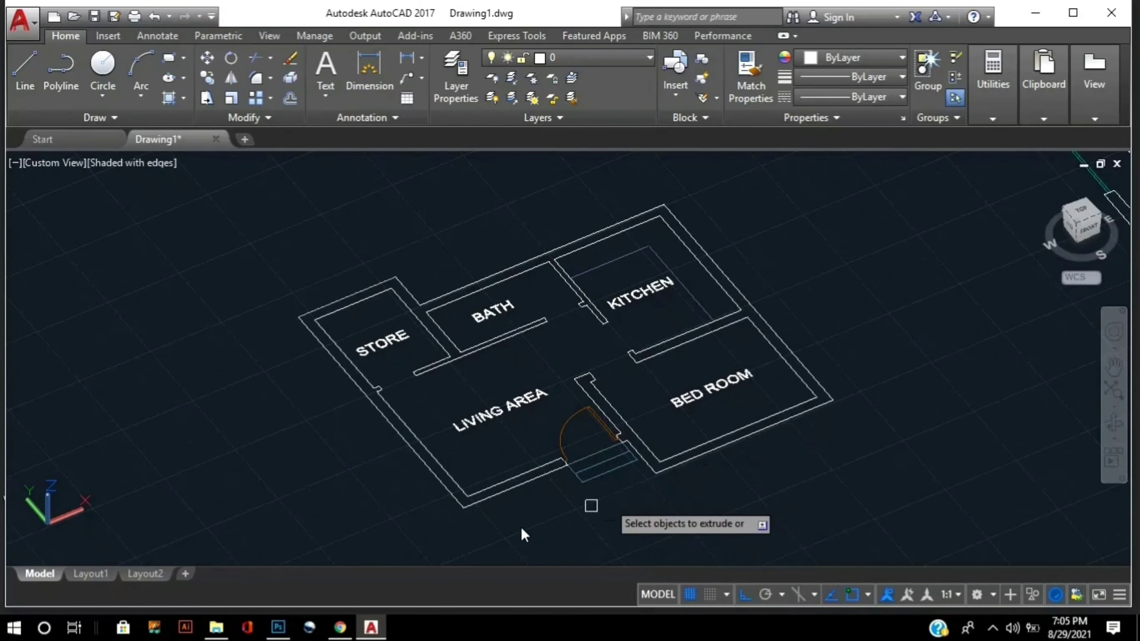
{"action": "left_click", "coordinate": [447, 493]}
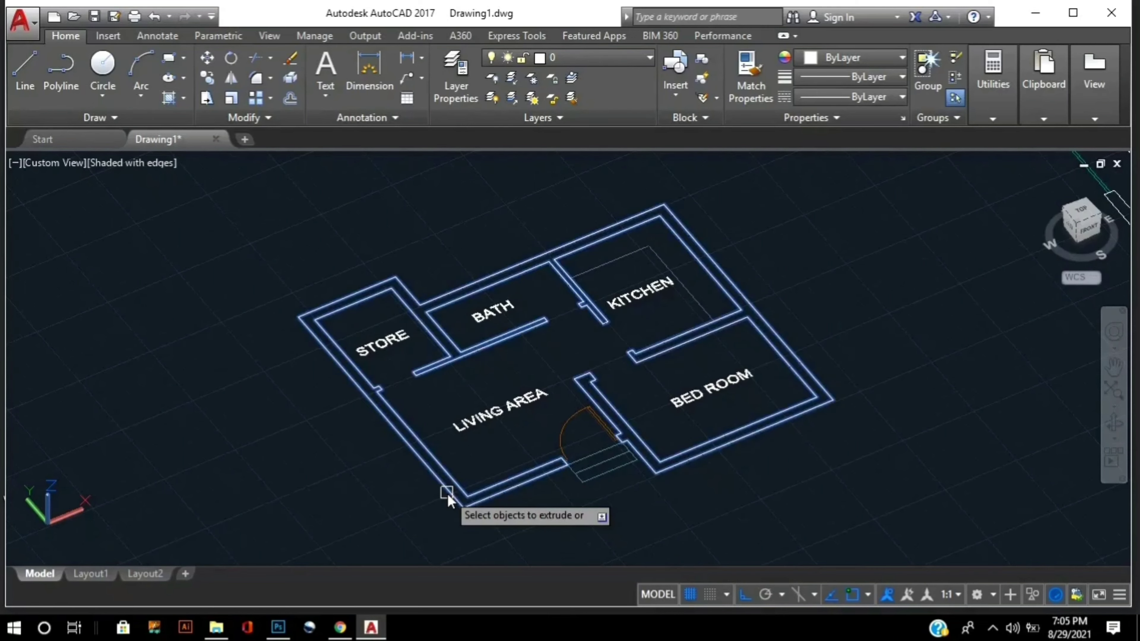
{"action": "right_click", "coordinate": [389, 545]}
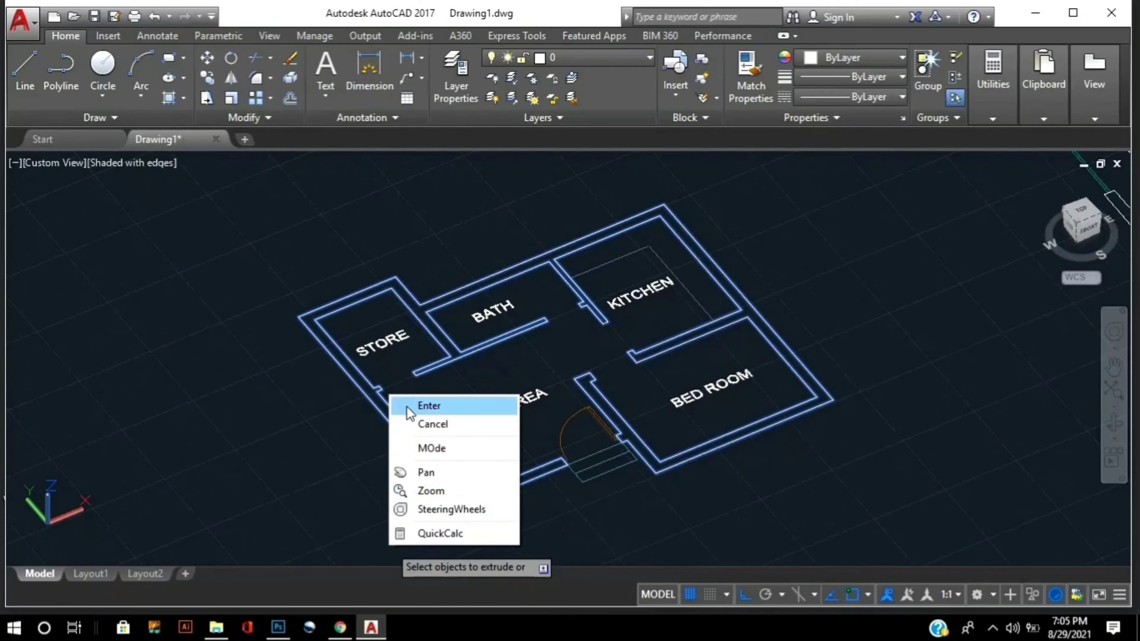
{"action": "left_click", "coordinate": [408, 403]}
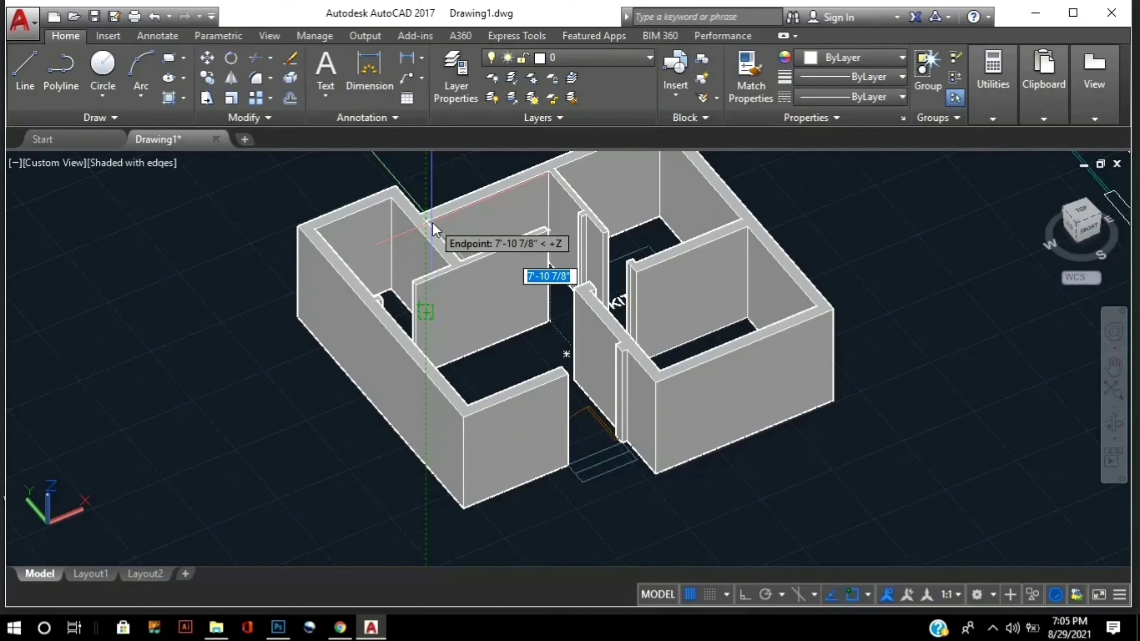
{"action": "type", "text": "10'"}
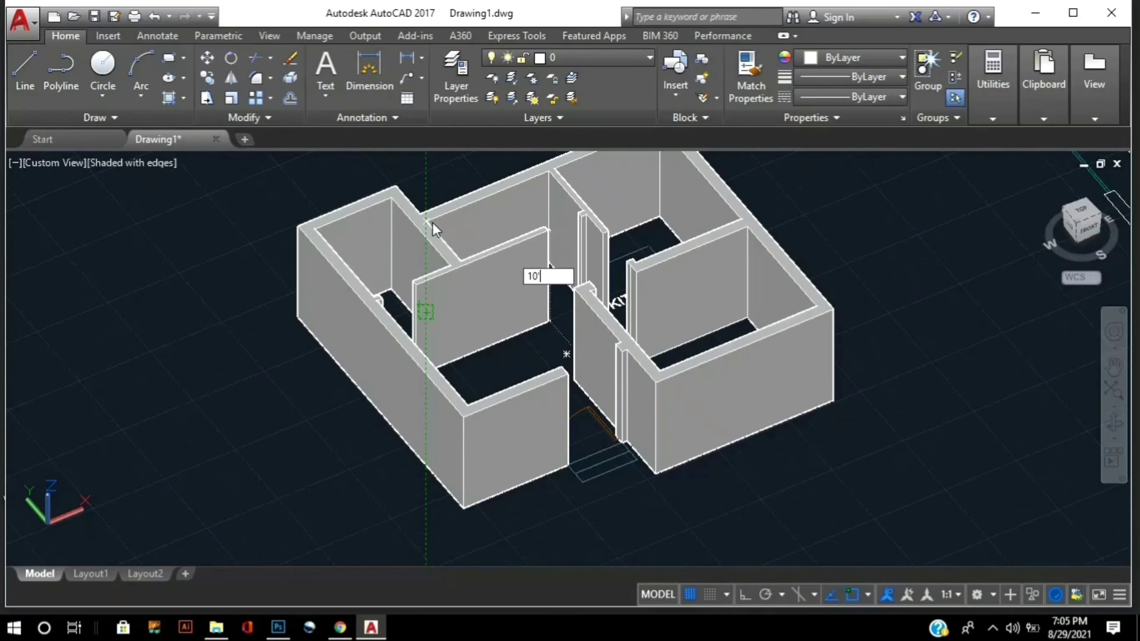
{"action": "key", "text": "Return"}
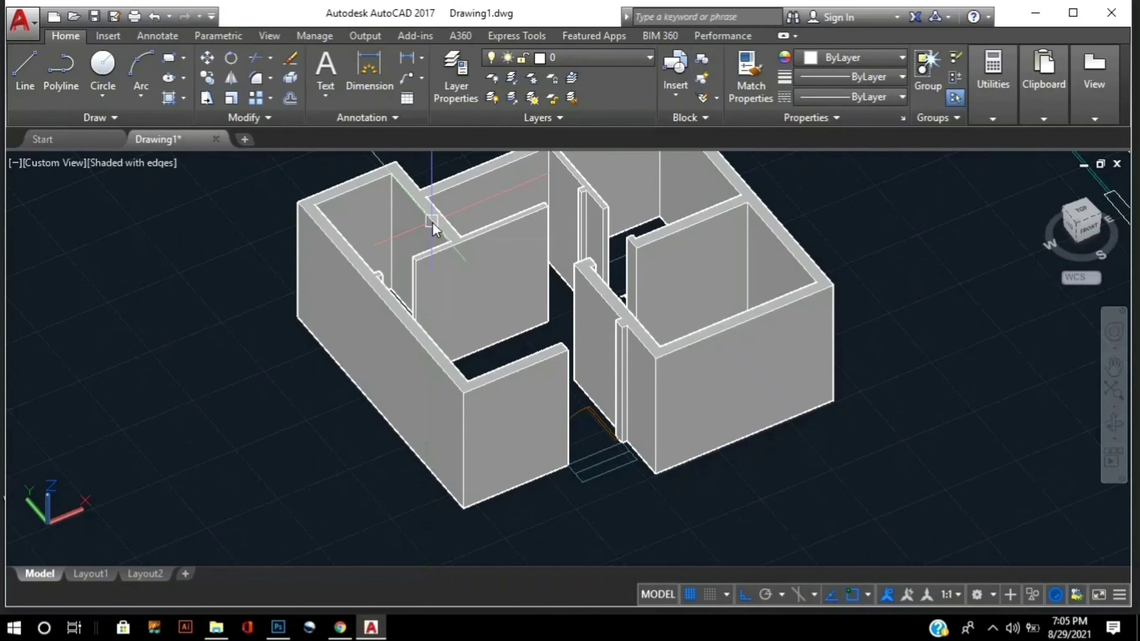
{"action": "left_click", "coordinate": [432, 223]}
Pan the 3D wall model down and left, then zoom to frame it centrally.
{"action": "key", "text": "Escape"}
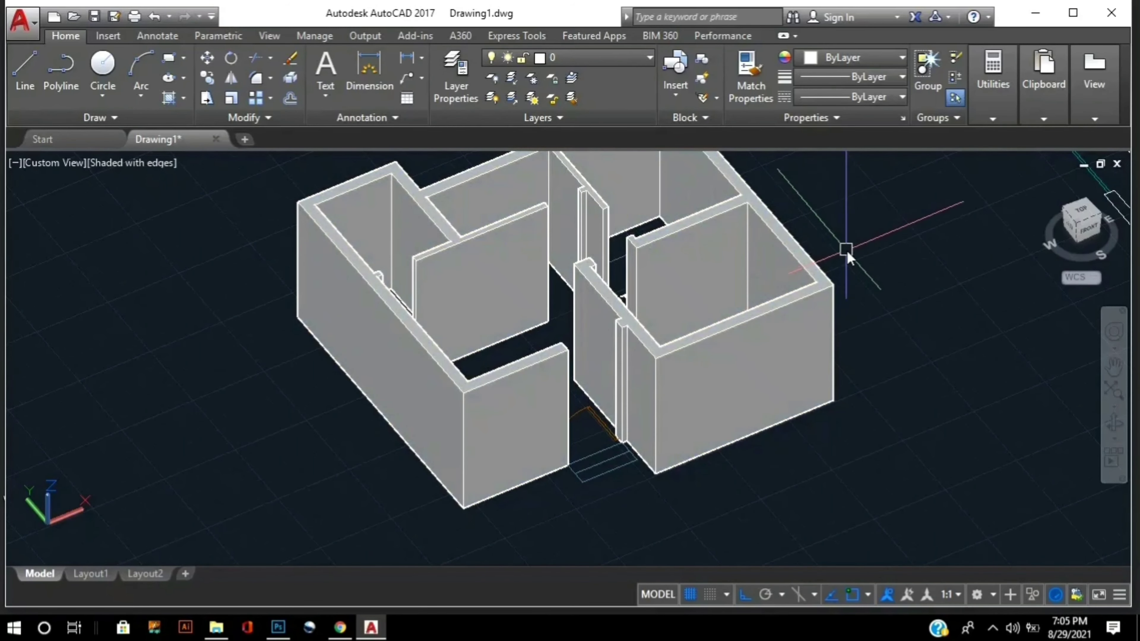
{"action": "key", "text": "p"}
{"action": "key", "text": "Return"}
{"action": "left_click_drag", "start_coordinate": [842, 302], "coordinate": [833, 331]}
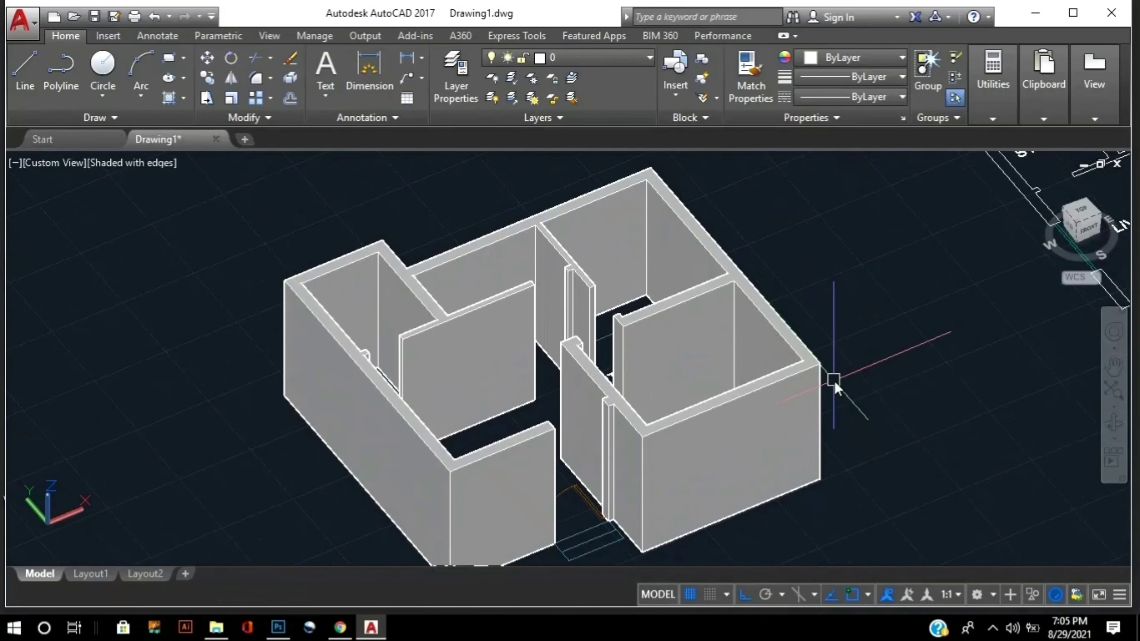
{"action": "key", "text": "Escape"}
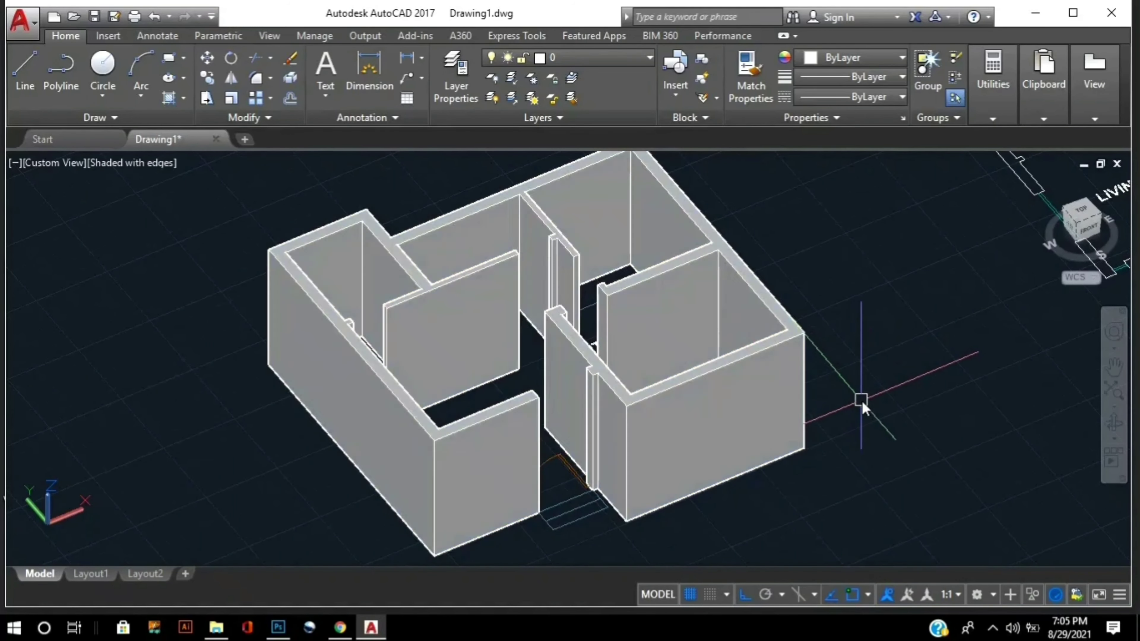
{"action": "middle_click_drag", "start_coordinate": [857, 408], "coordinate": [806, 414]}
{"action": "scroll", "coordinate": [806, 414], "scroll_direction": "down", "scroll_amount": 2}
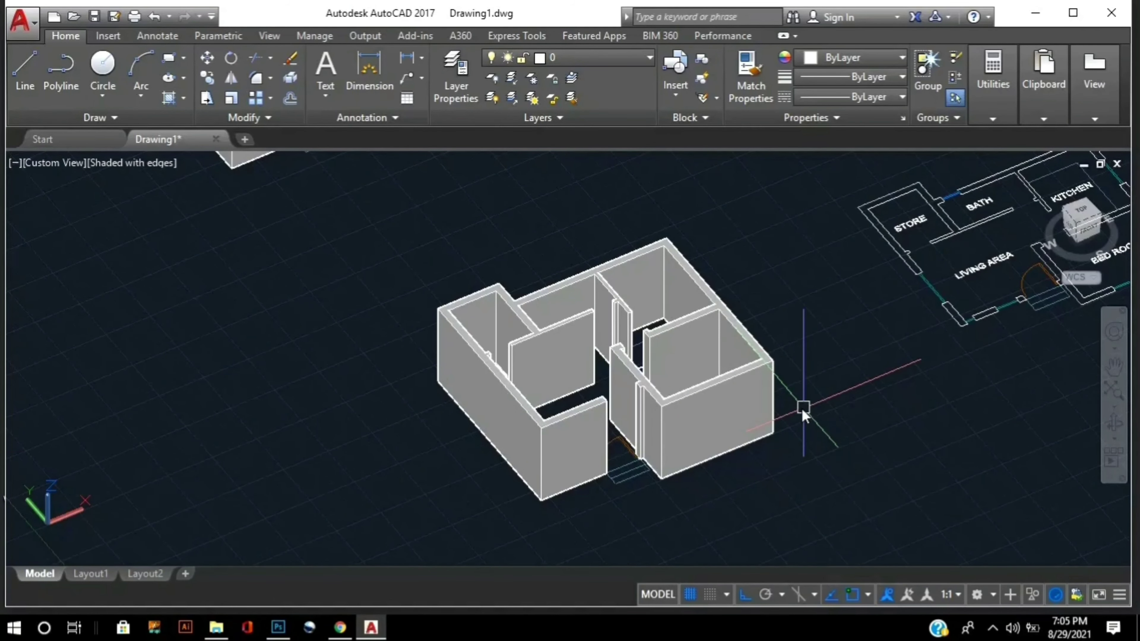
{"action": "scroll", "coordinate": [792, 424], "scroll_direction": "up", "scroll_amount": 2}
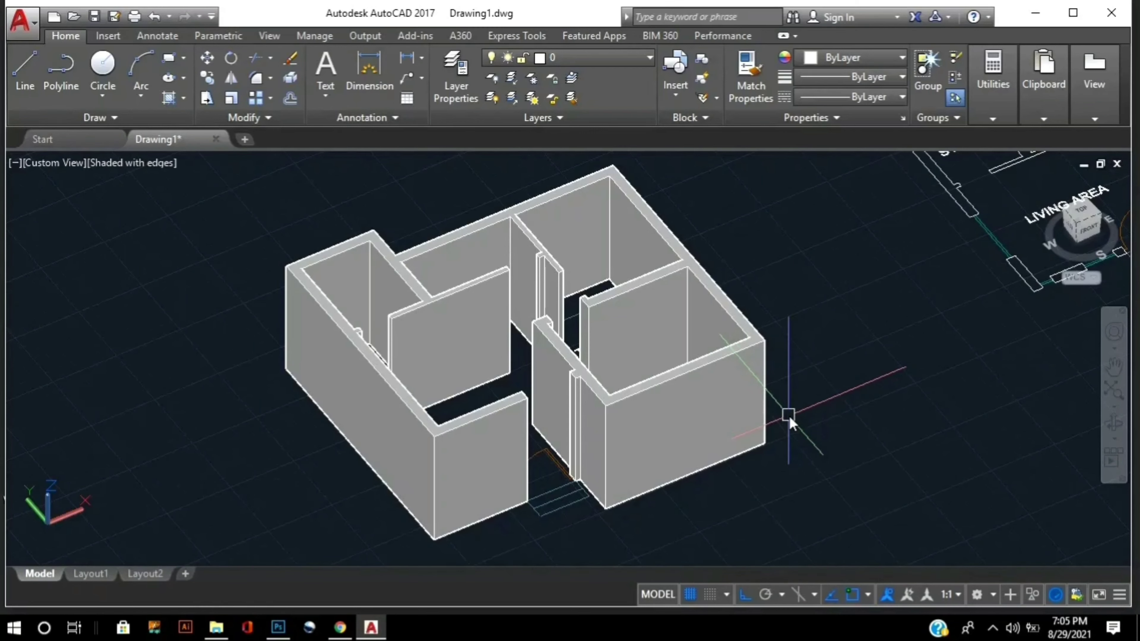